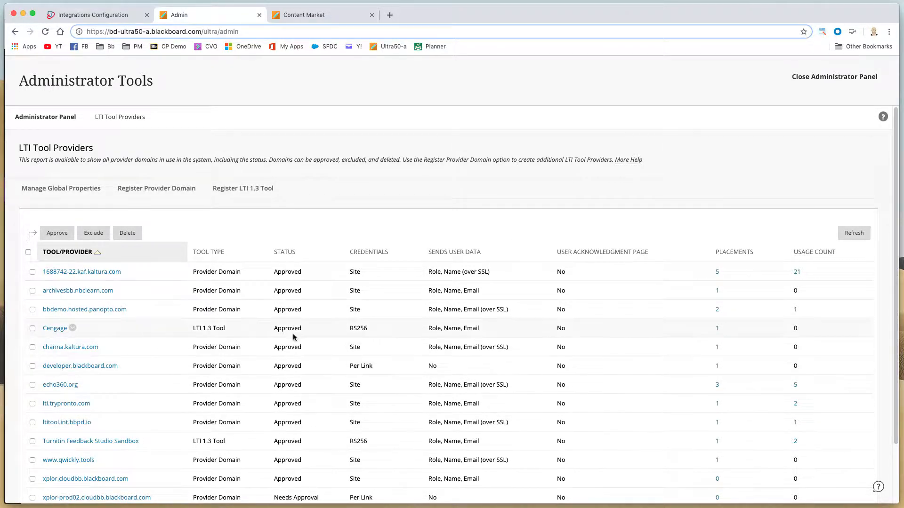
Step: Open the Register LTI 1.3 Tool form, then return to the LTI Tool Providers list
left_click(245, 190)
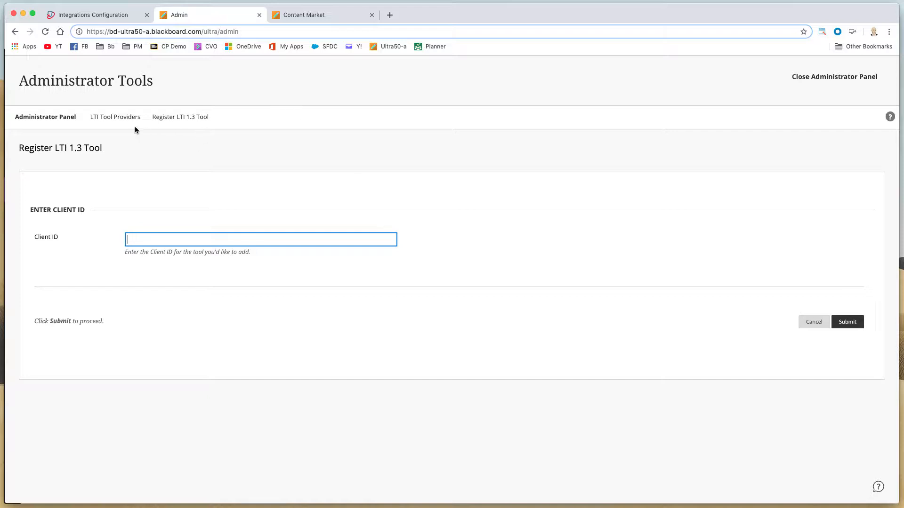
left_click(124, 118)
scroll(273, 329, "down", 2)
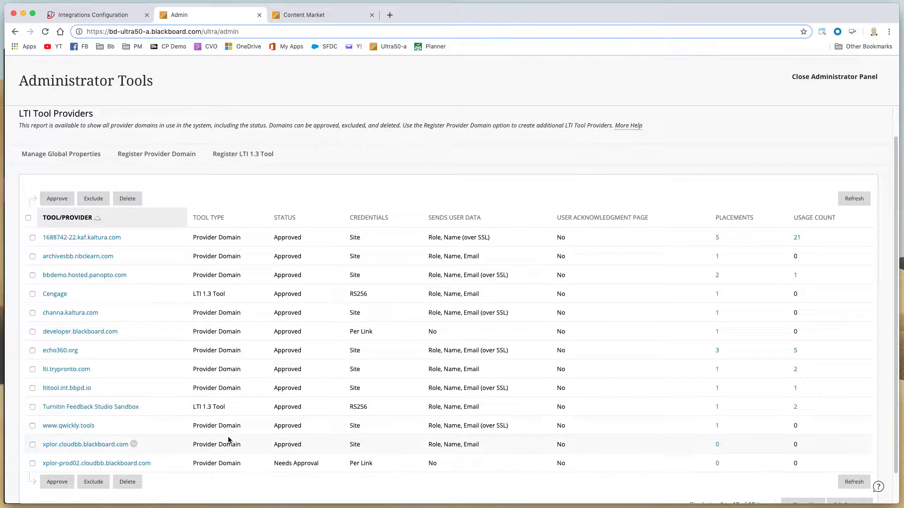
Step: Open the edit page of the Turnitin Feedback Studio Sandbox tool, review its status and institution policies, and cancel
left_click(145, 406)
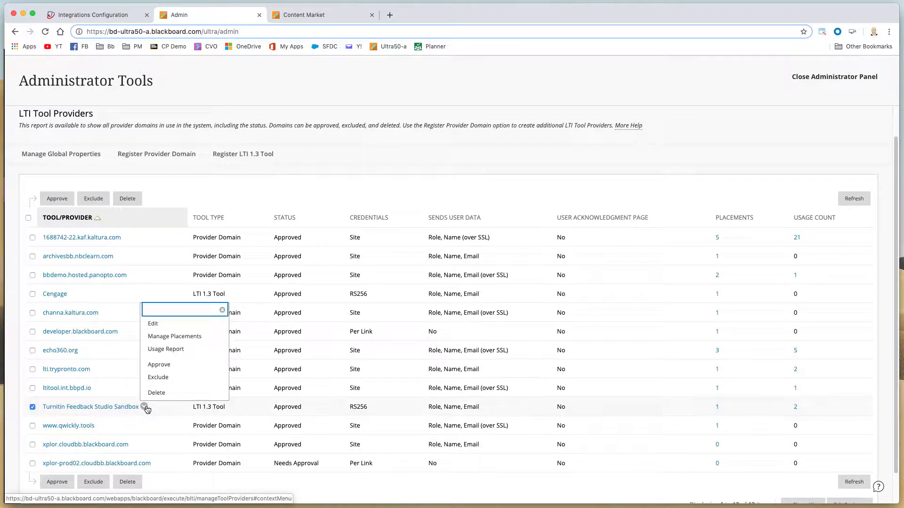
left_click(155, 323)
scroll(427, 286, "down", 1)
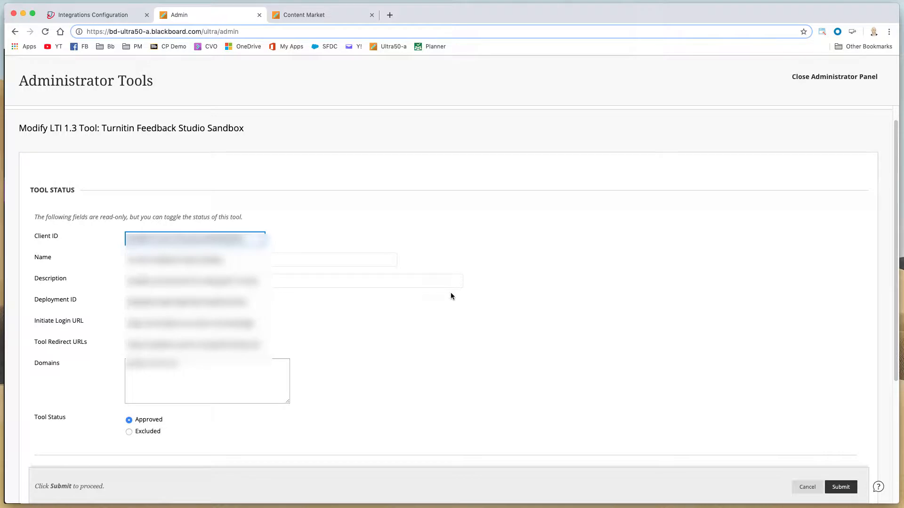
scroll(474, 292, "down", 8)
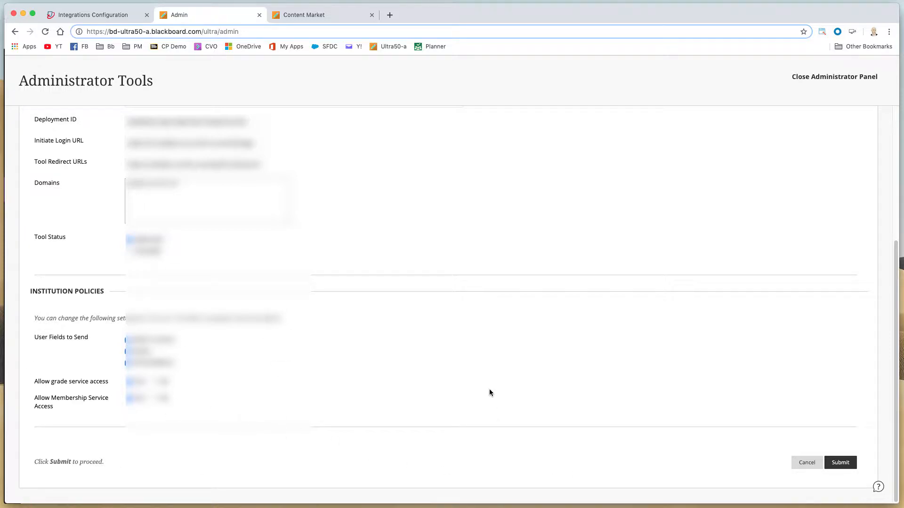
left_click(808, 463)
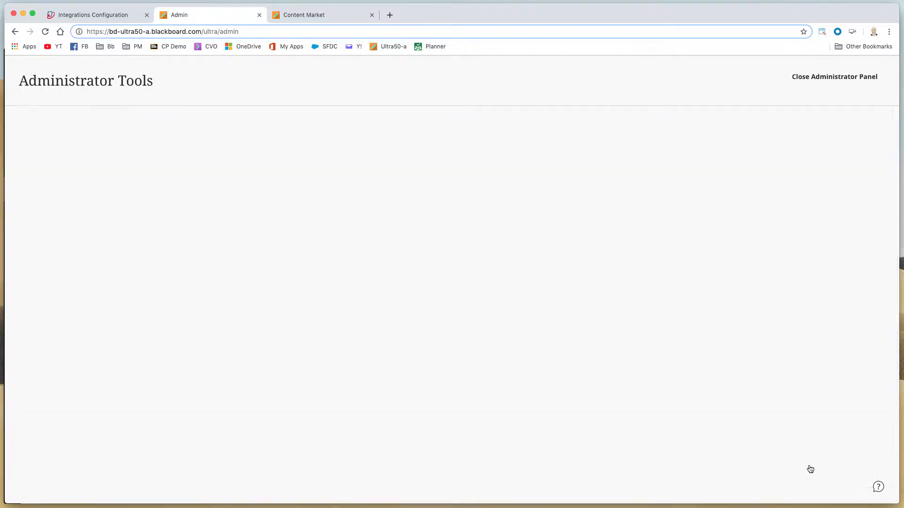
scroll(591, 284, "down", 2)
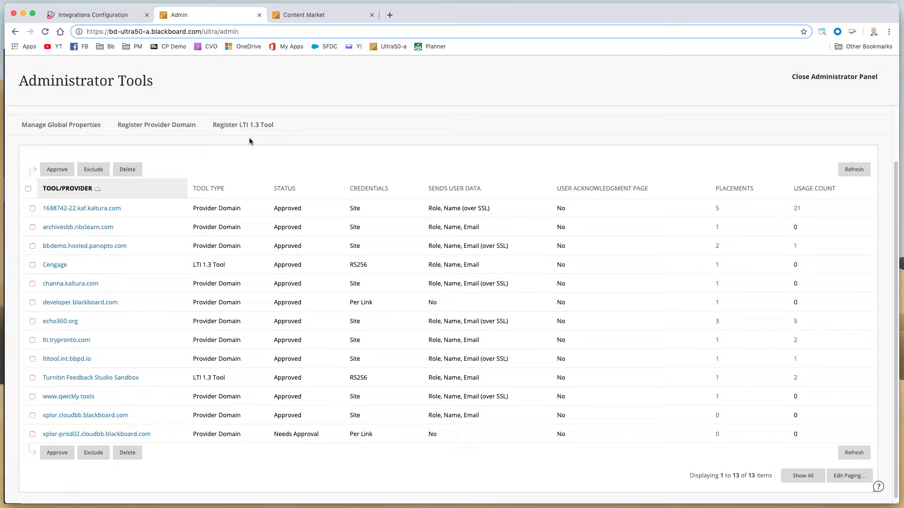
scroll(233, 155, "up", 3)
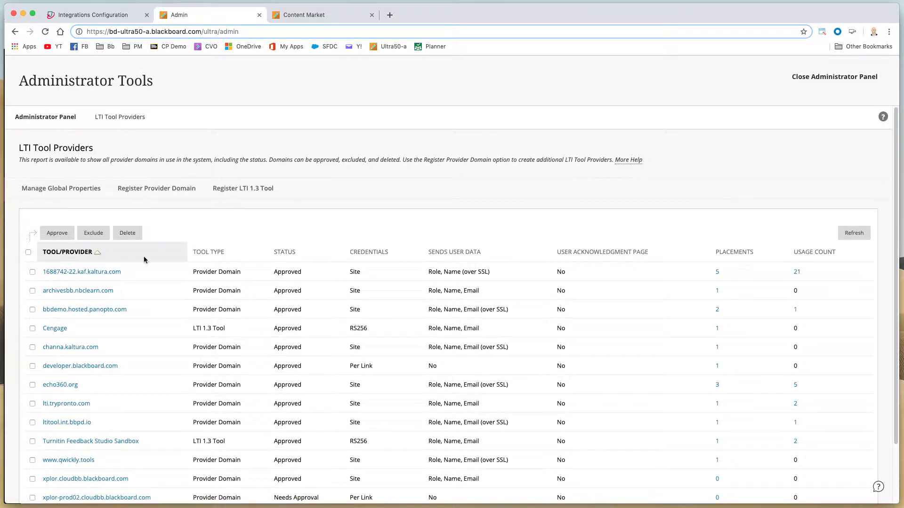
scroll(140, 266, "down", 1)
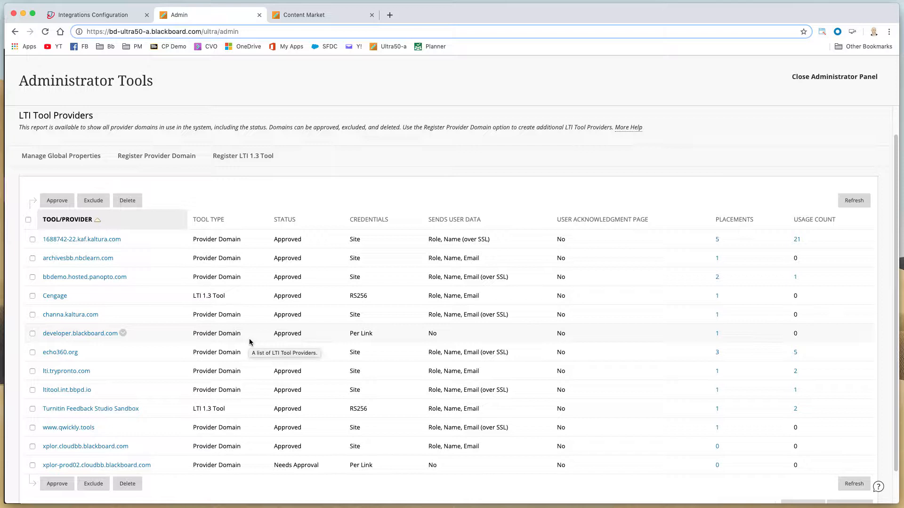
Step: Open the Turnitin tool's placements and review the Turnitin Assignment placement's edit settings, then cancel
left_click(144, 409)
left_click(180, 340)
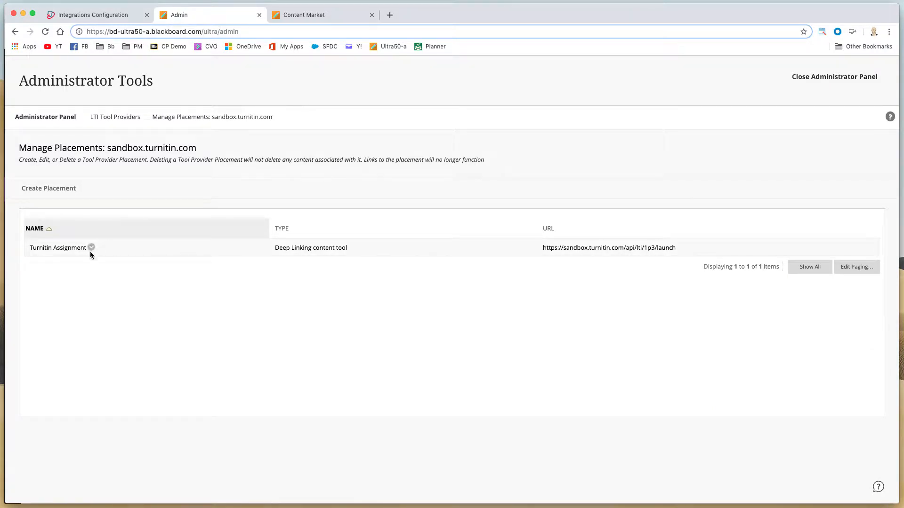
left_click(91, 248)
left_click(117, 279)
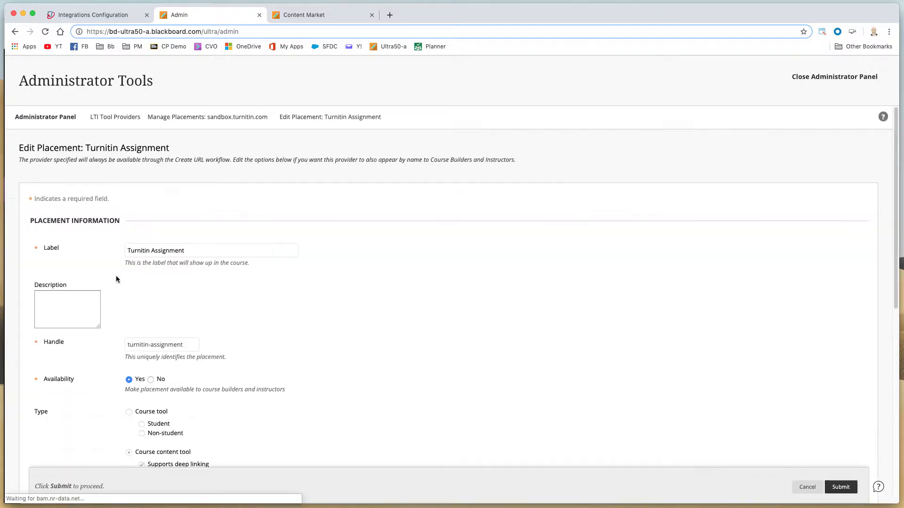
scroll(414, 354, "down", 4)
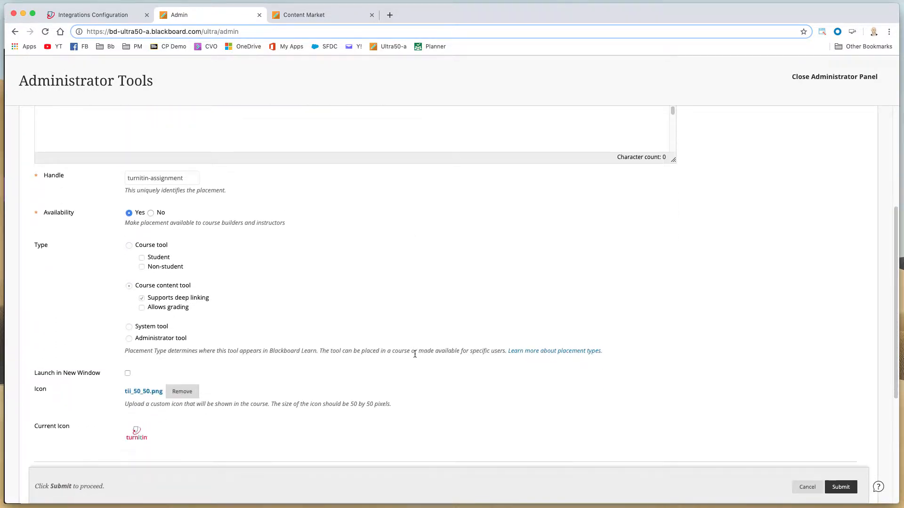
scroll(414, 354, "down", 1)
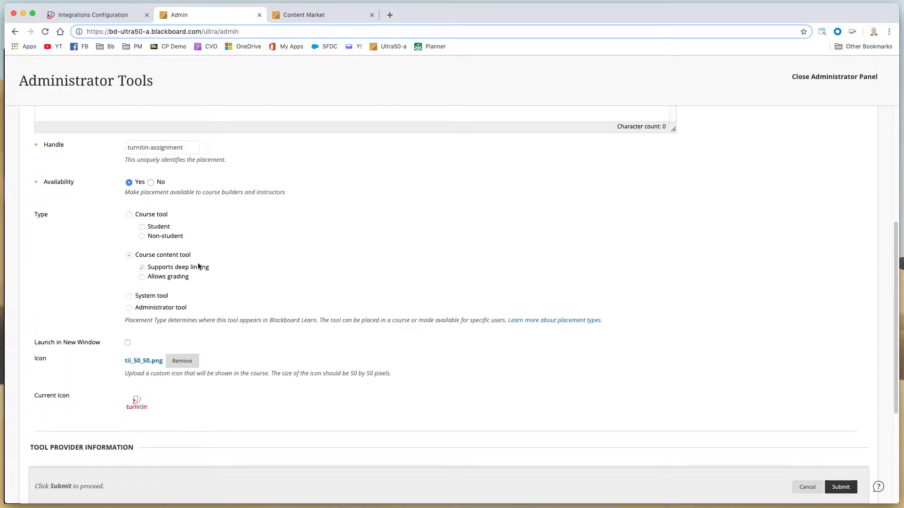
scroll(200, 277, "down", 4)
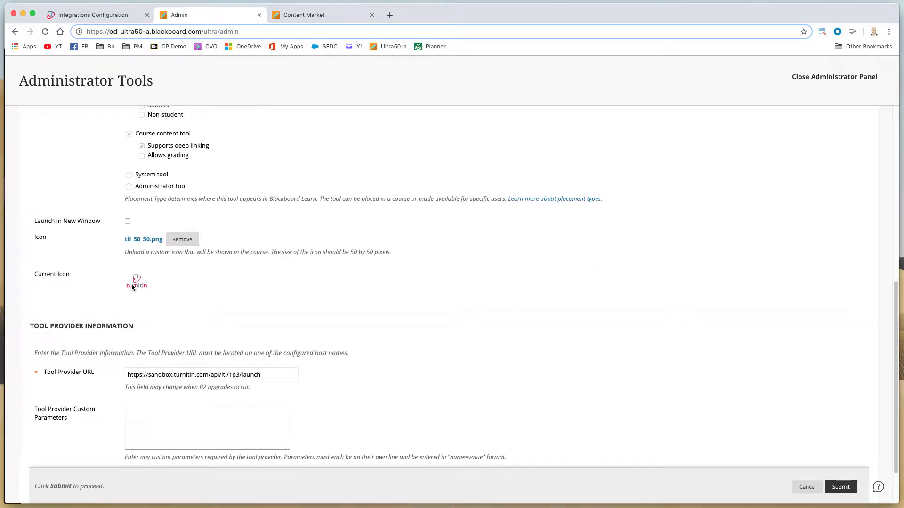
scroll(329, 321, "down", 2)
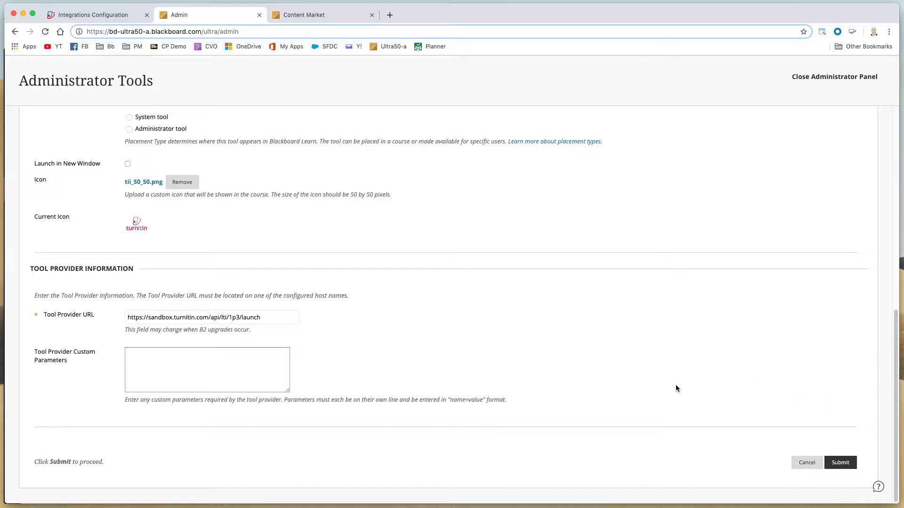
left_click(807, 467)
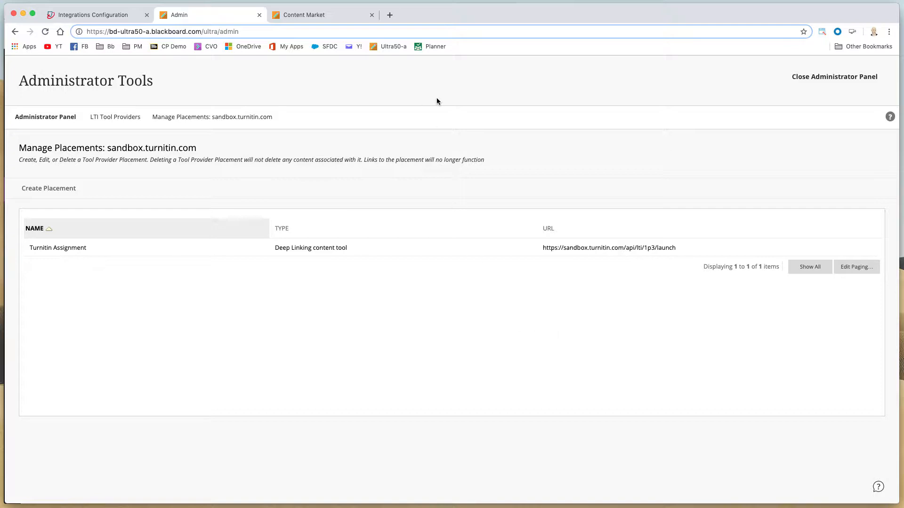
Step: Switch to the course tab, close the tool list, and expand the Assignments folder in Intro to Psychology
left_click(317, 15)
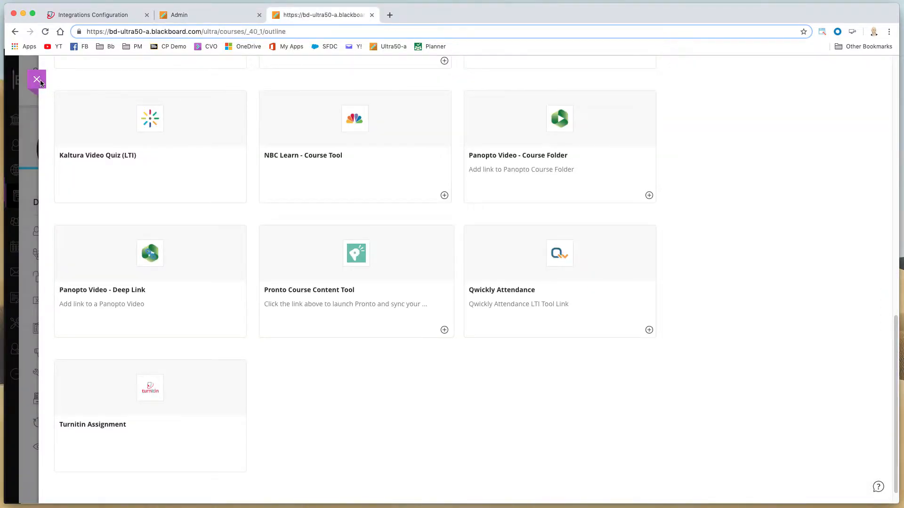
left_click(37, 80)
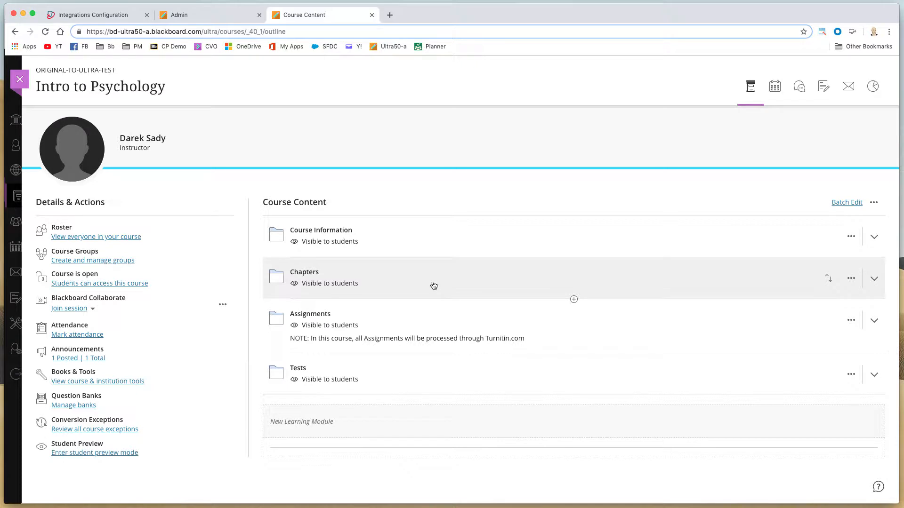
left_click(327, 315)
scroll(499, 335, "down", 3)
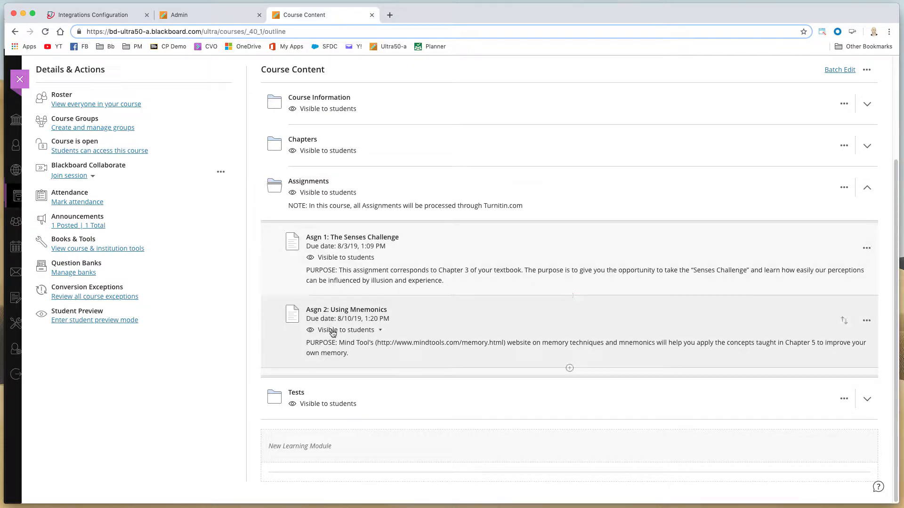
Step: Open the Turnitin Assignment tool from the Content Market after Asgn 2, then close it without submitting
left_click(570, 369)
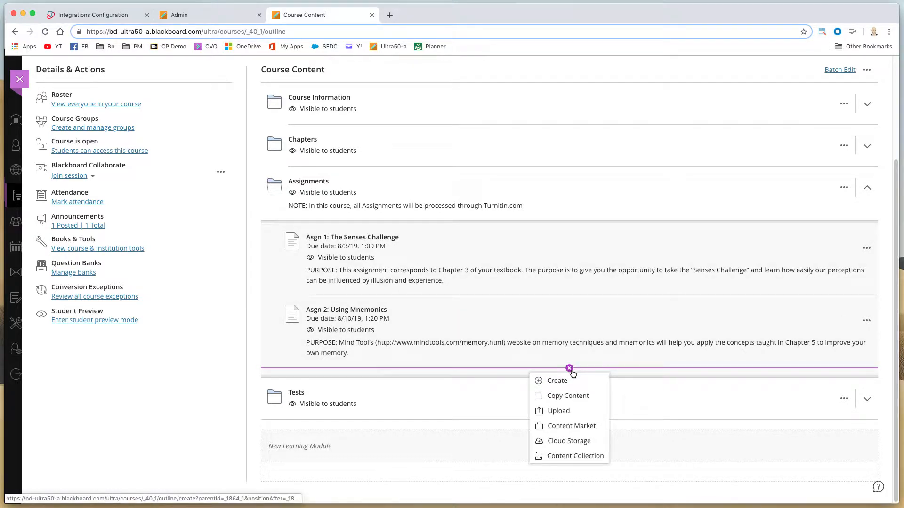
left_click(583, 426)
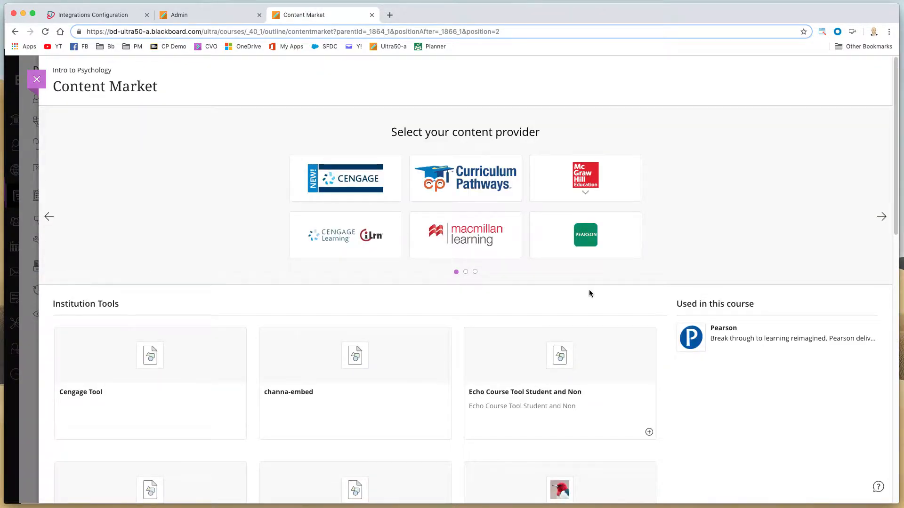
scroll(583, 255, "down", 3)
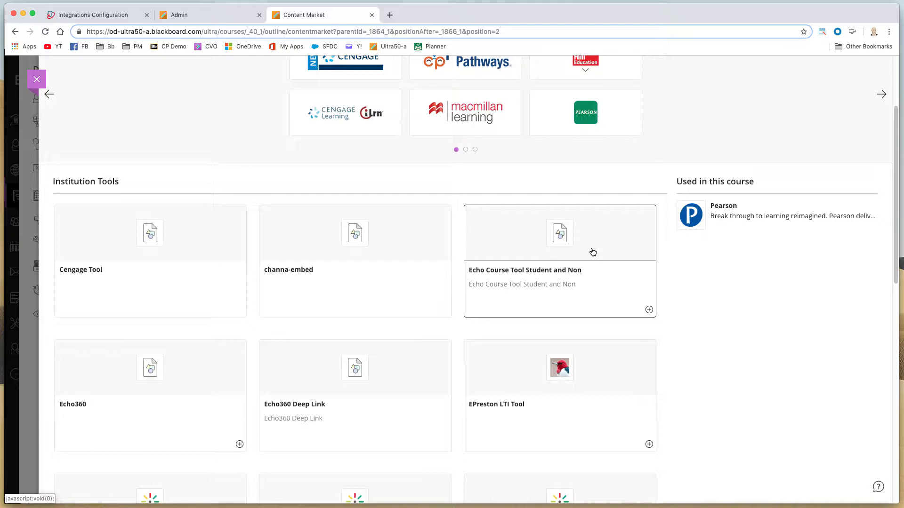
scroll(581, 162, "down", 9)
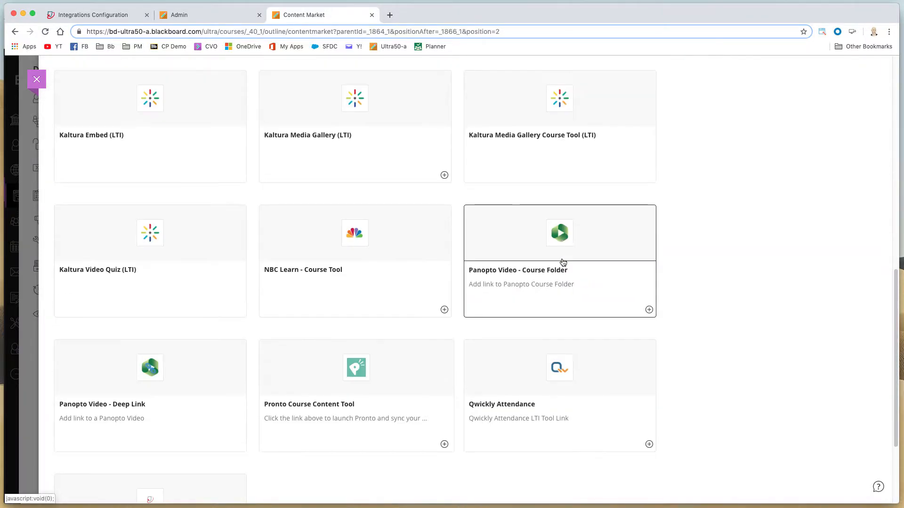
scroll(526, 375, "down", 3)
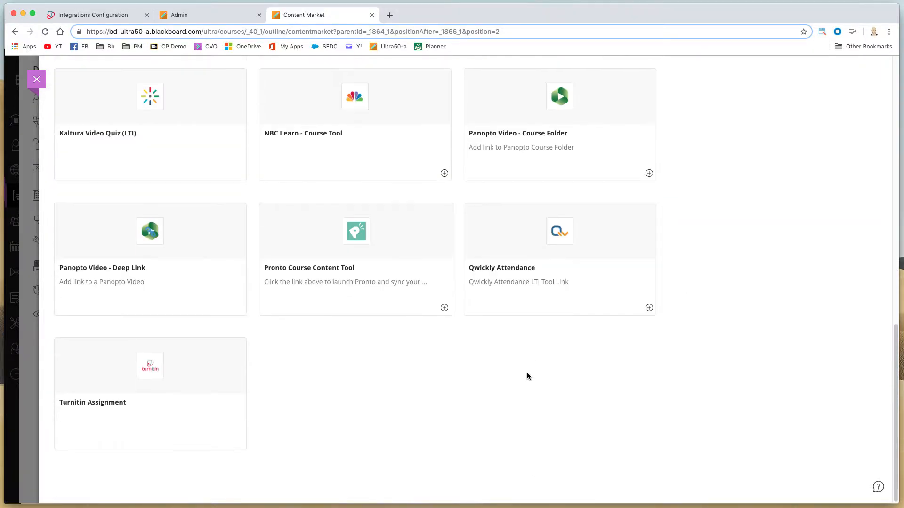
left_click(179, 437)
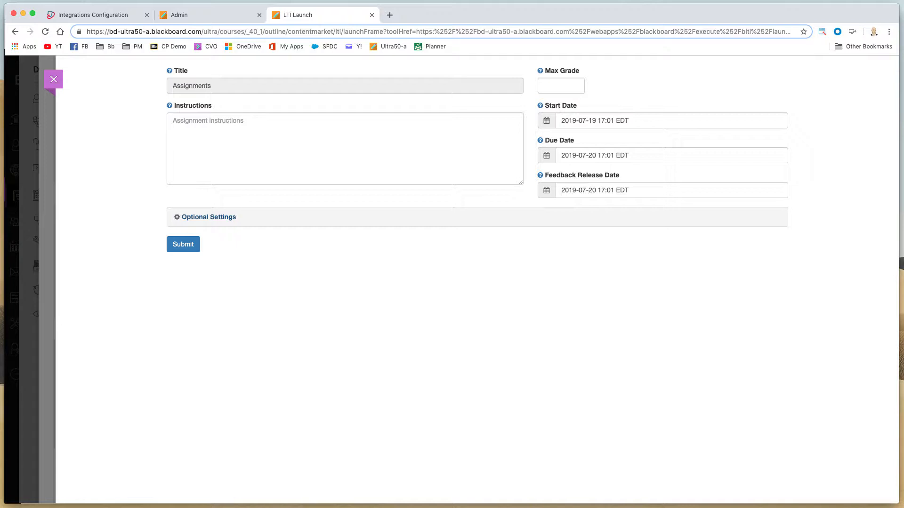
left_click(53, 79)
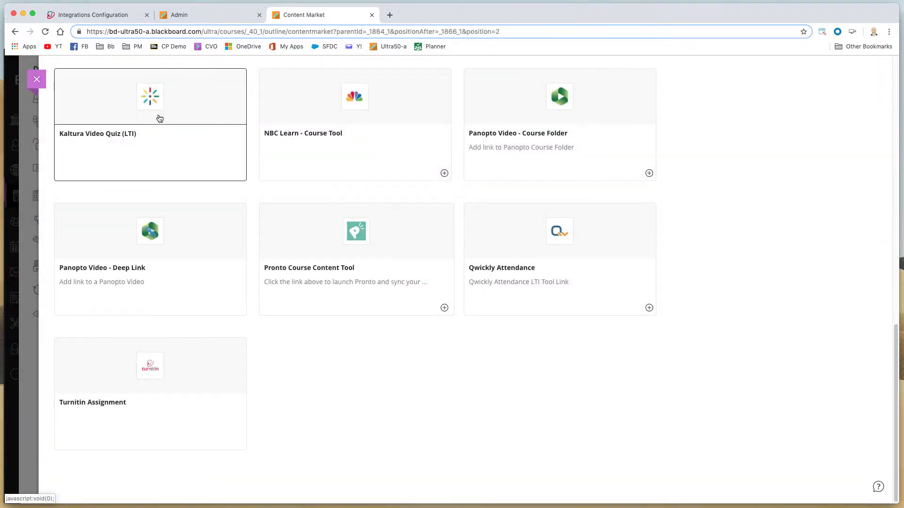
scroll(131, 168, "up", 10)
left_click(38, 79)
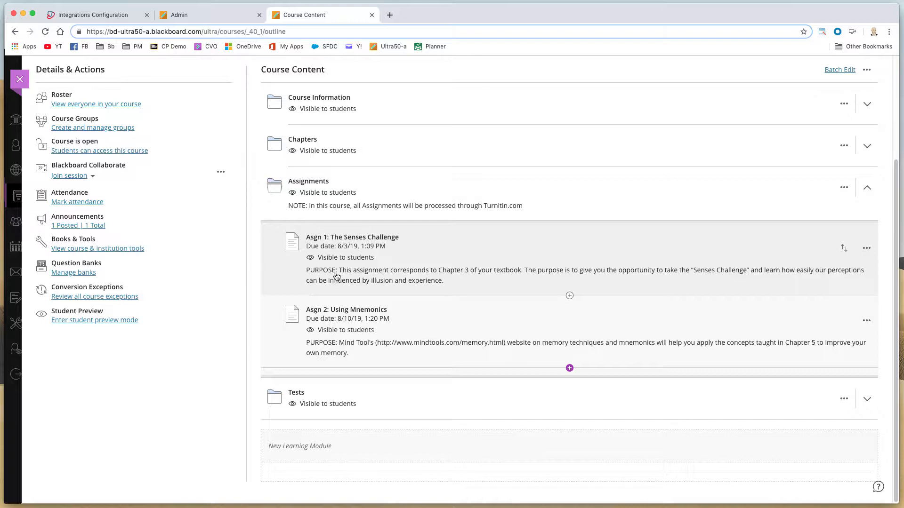
Step: Open Asgn 1: The Senses Challenge and review its Turnitin settings, including Optional Settings, then close it
left_click(353, 238)
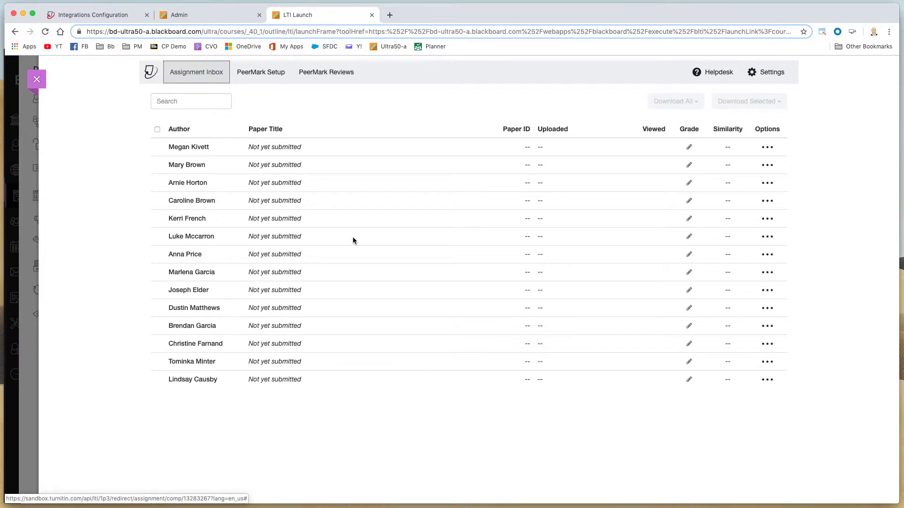
left_click(767, 72)
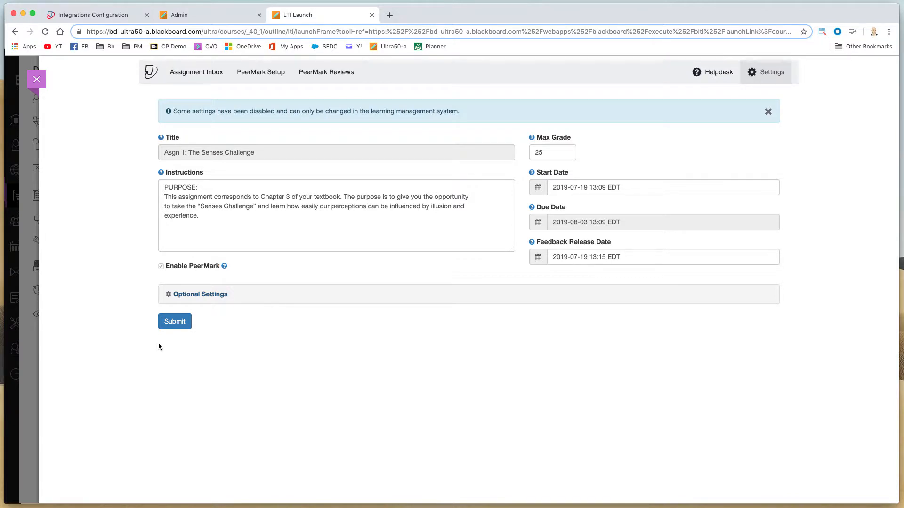
left_click(199, 294)
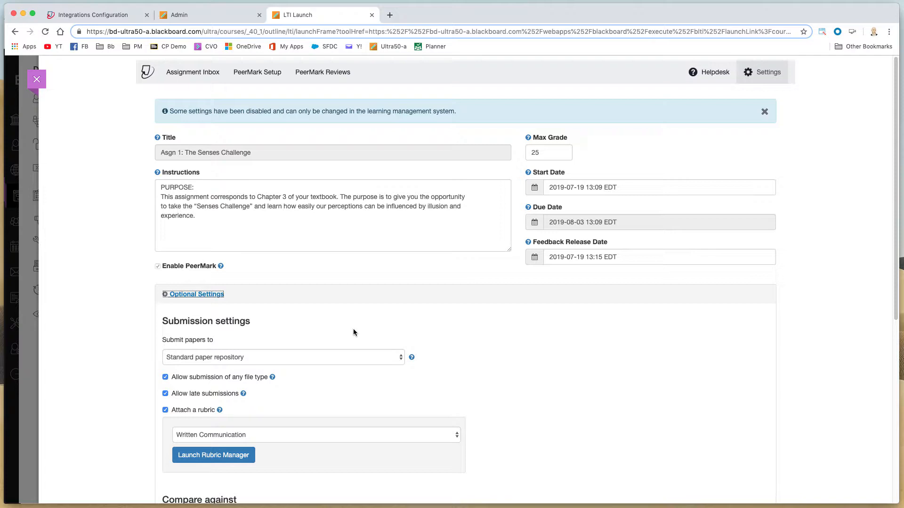
scroll(408, 305, "down", 6)
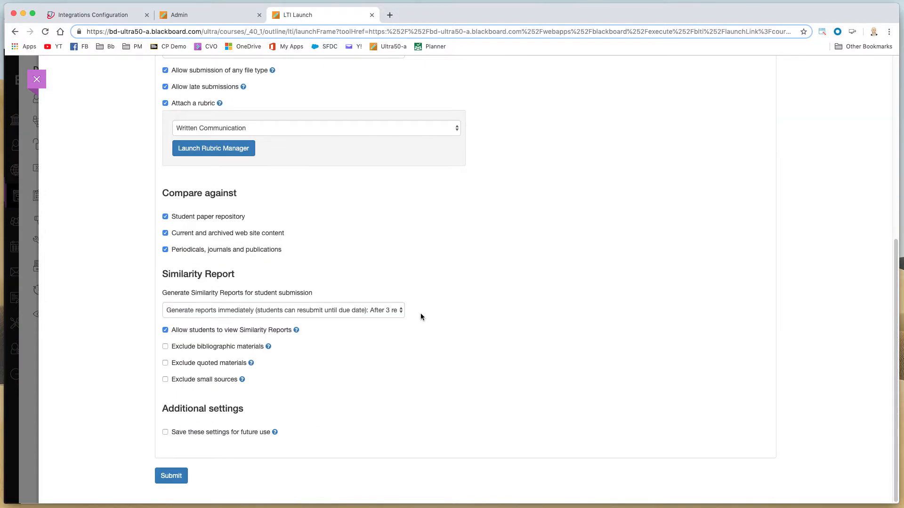
scroll(420, 314, "up", 6)
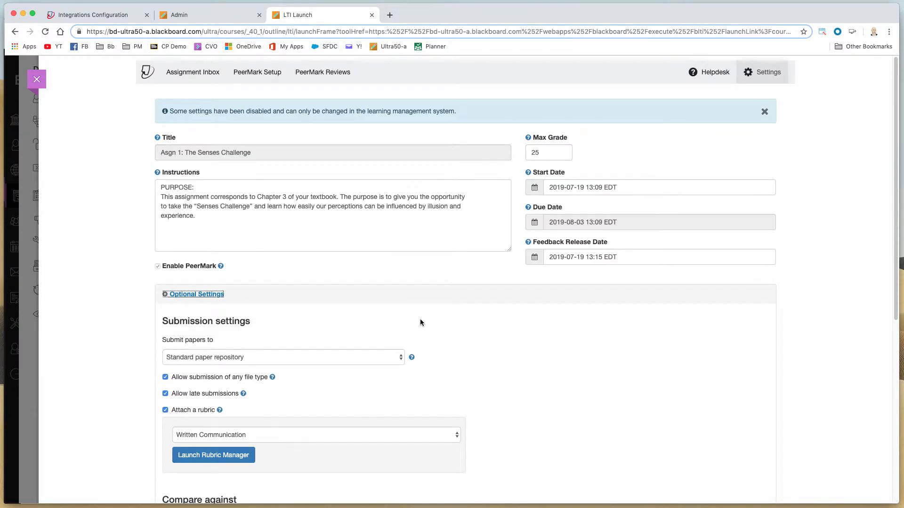
left_click(41, 84)
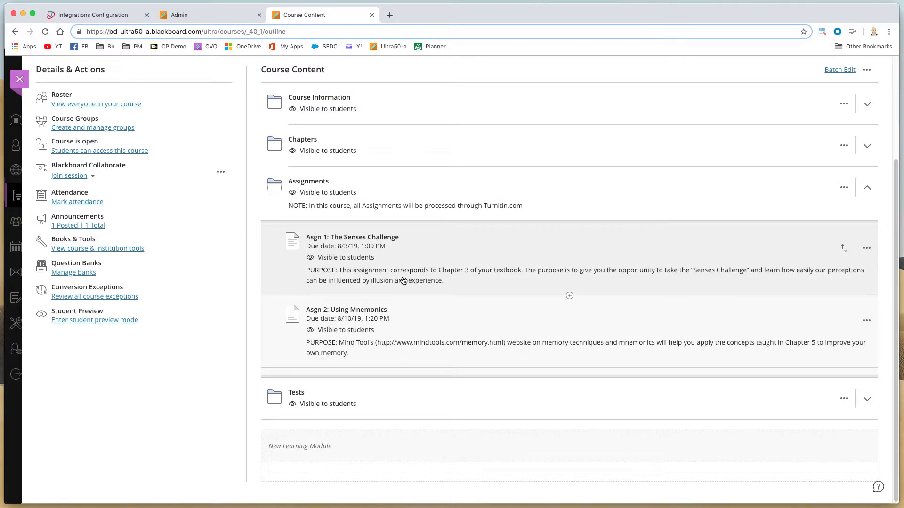
scroll(410, 264, "up", 3)
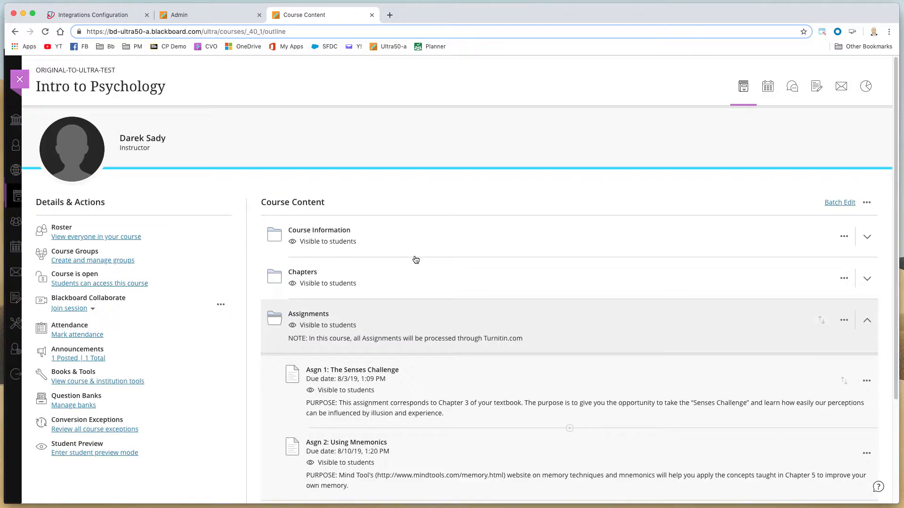
left_click(818, 86)
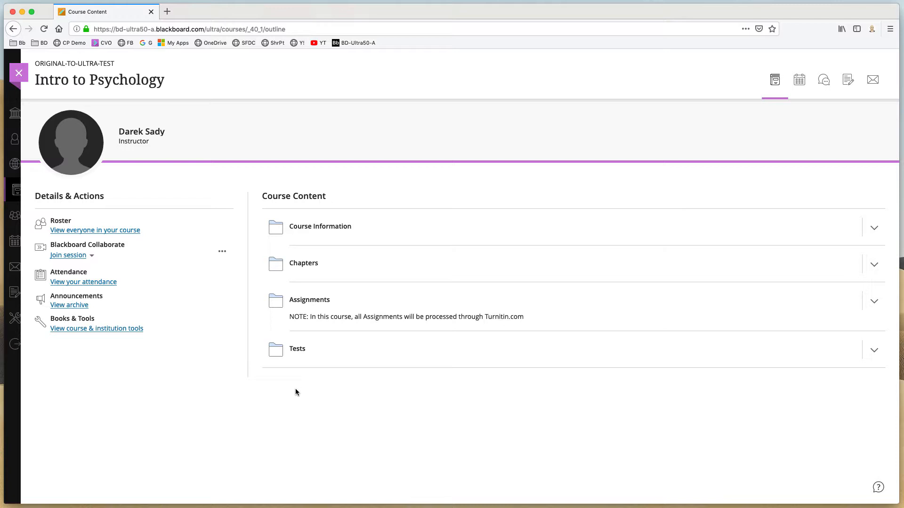
Step: As the student, expand the Assignments folder, open Asgn 1: The Senses Challenge and launch it
left_click(309, 303)
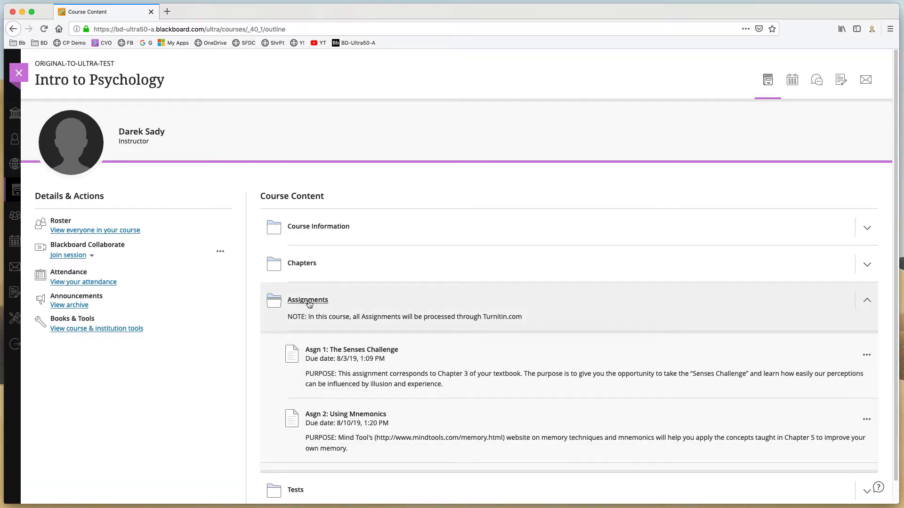
left_click(359, 354)
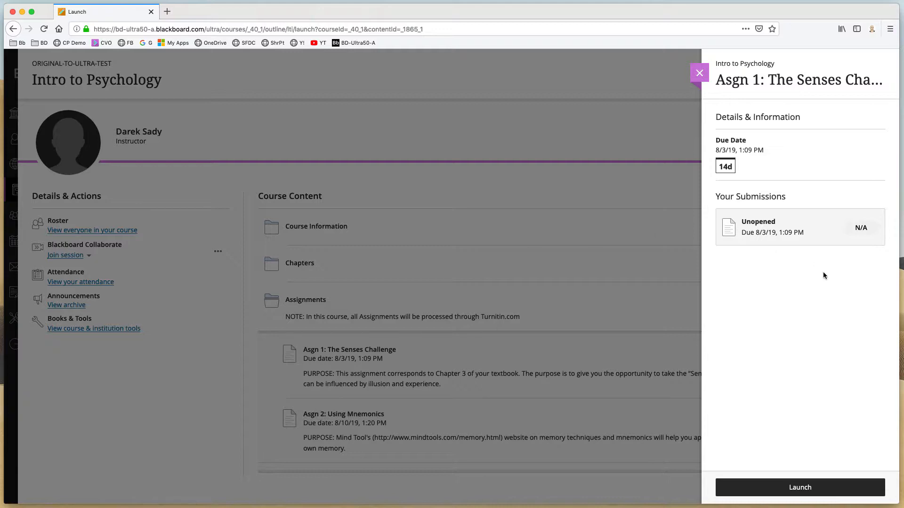
left_click(799, 486)
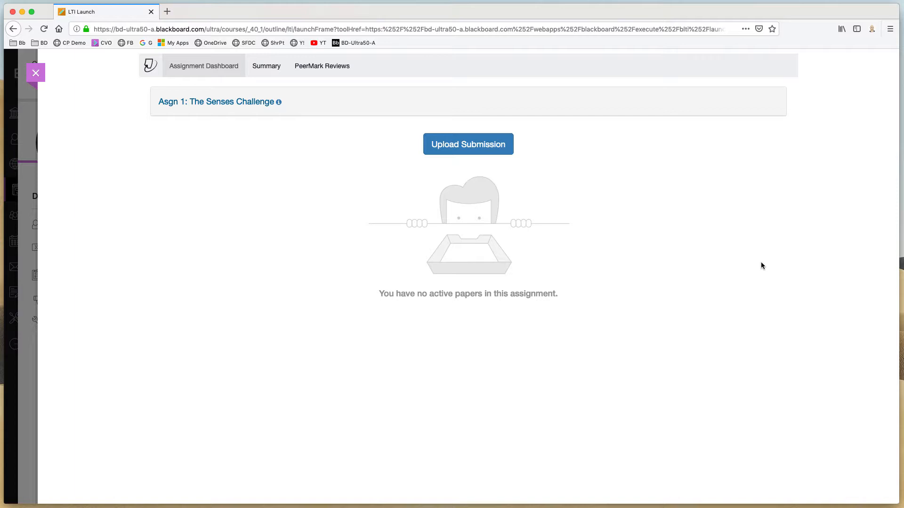
Step: Upload the student's Asgn 1 .docx file as a submission, review it, submit it to Turnitin and close the dialog
left_click(494, 151)
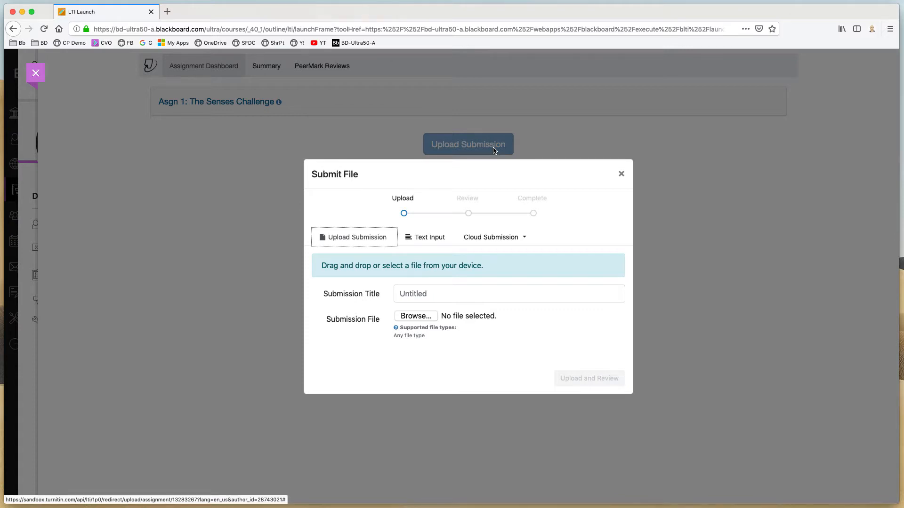
left_click(412, 317)
double_click(678, 133)
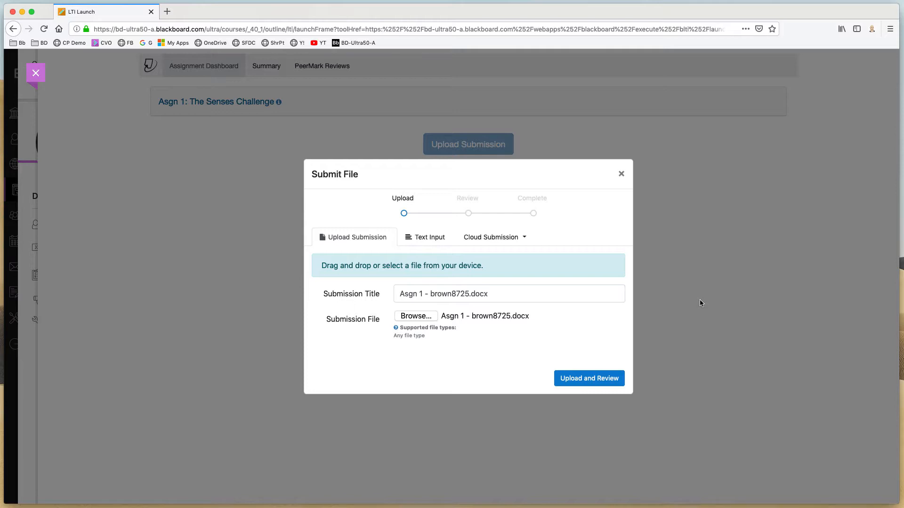
left_click(599, 379)
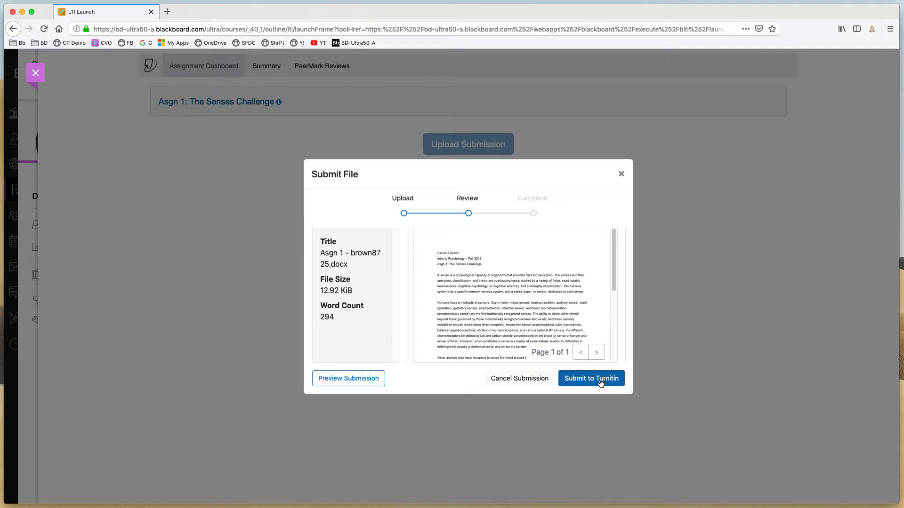
left_click(598, 381)
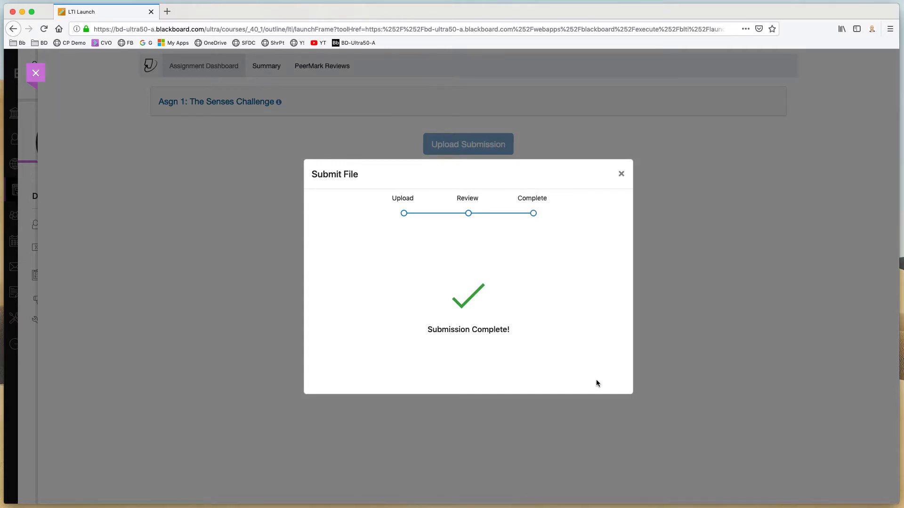
left_click(621, 174)
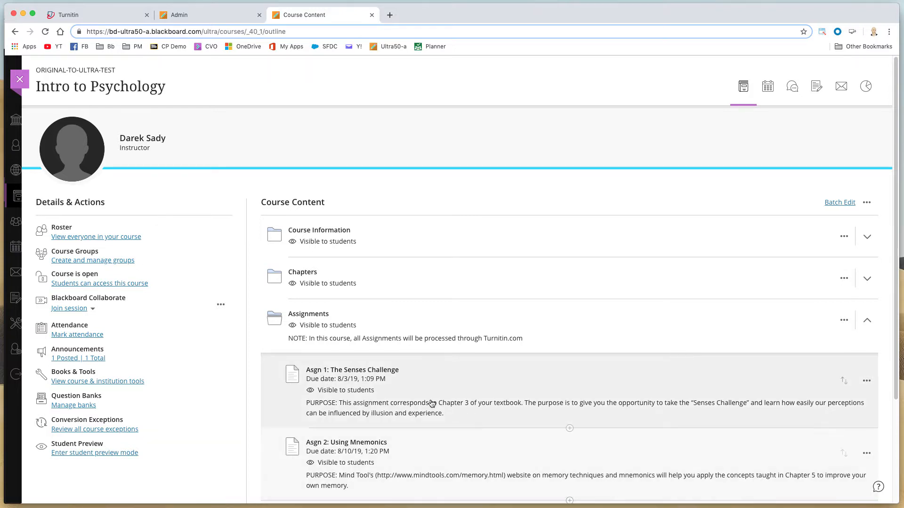
Step: As the instructor, open Asgn 1's Turnitin inbox and review the submitted paper's similarity match overview and all sources in Feedback Studio
left_click(360, 373)
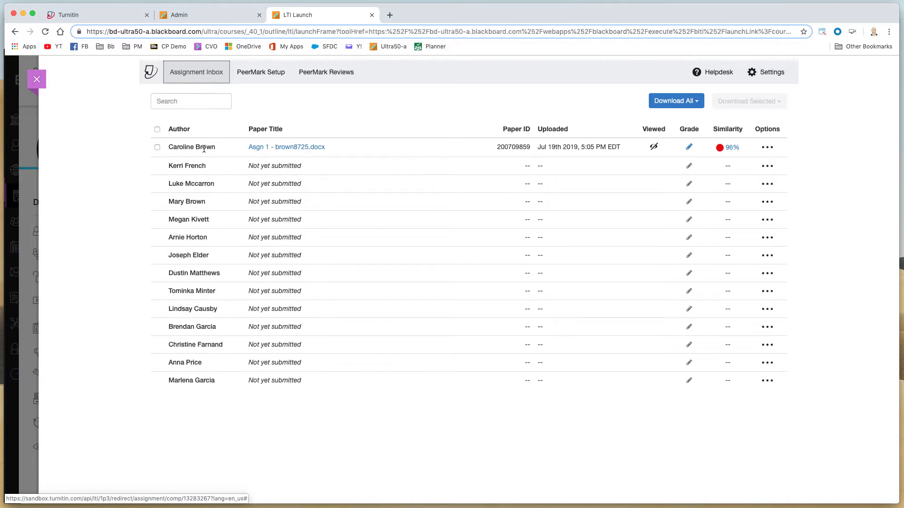
left_click(262, 146)
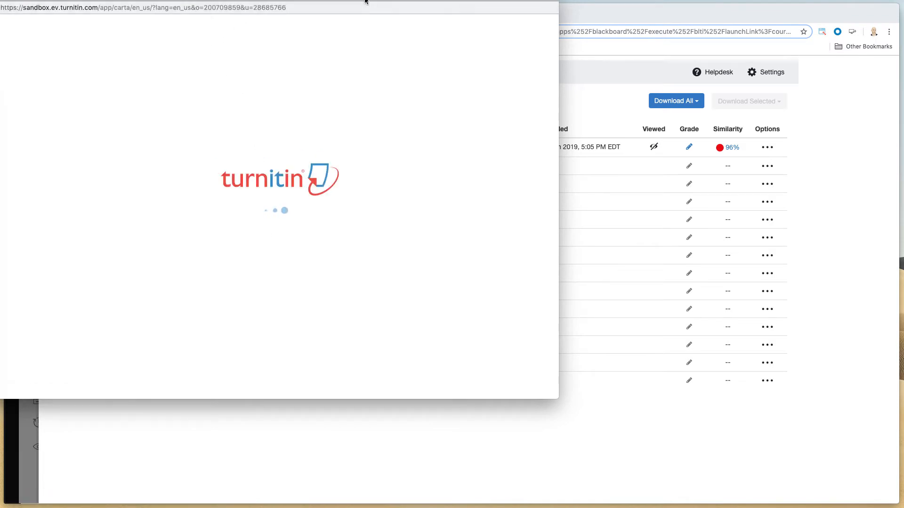
left_click_drag(367, 0, 452, 44)
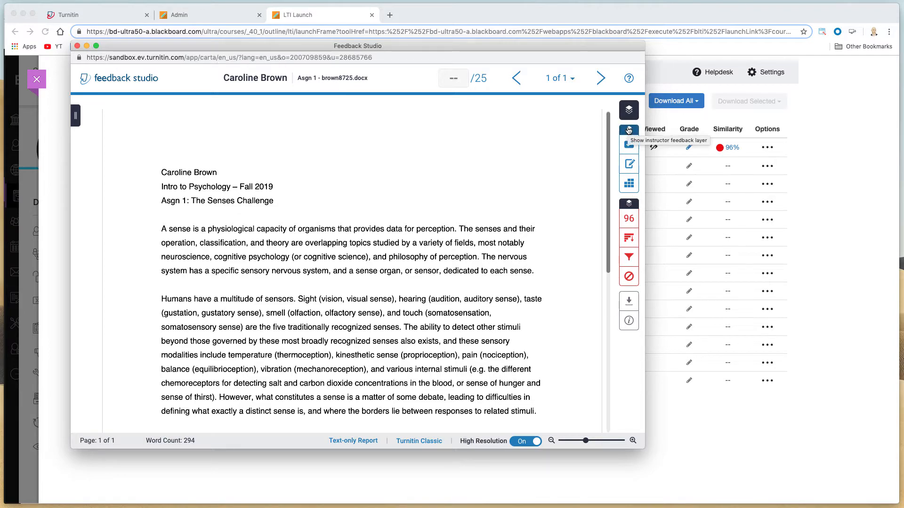
left_click(628, 222)
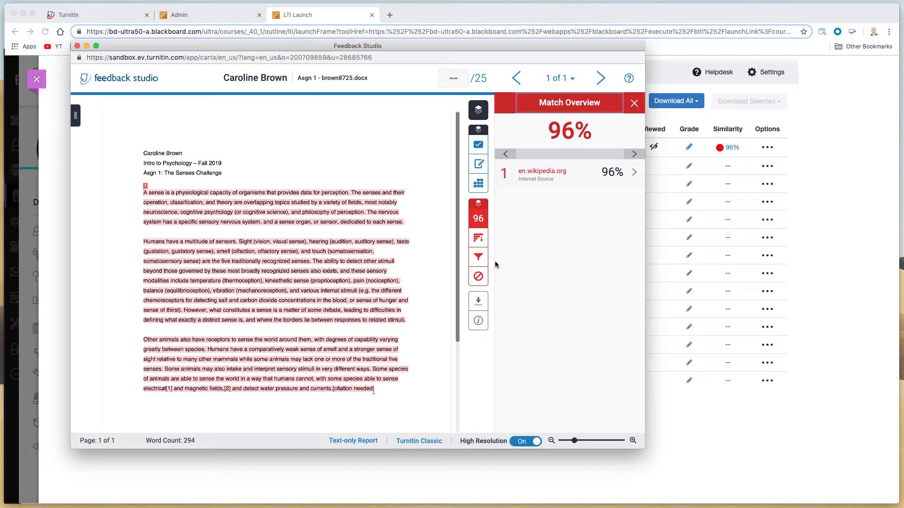
left_click(477, 244)
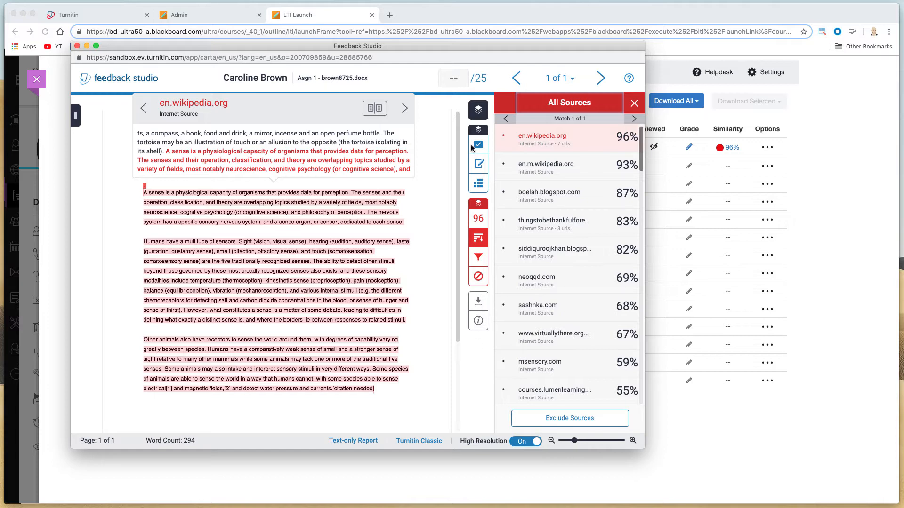
Step: Grade the paper with the rubric, Mechanics 5 and Organization 0, apply it to the grade and close Feedback Studio
left_click(484, 185)
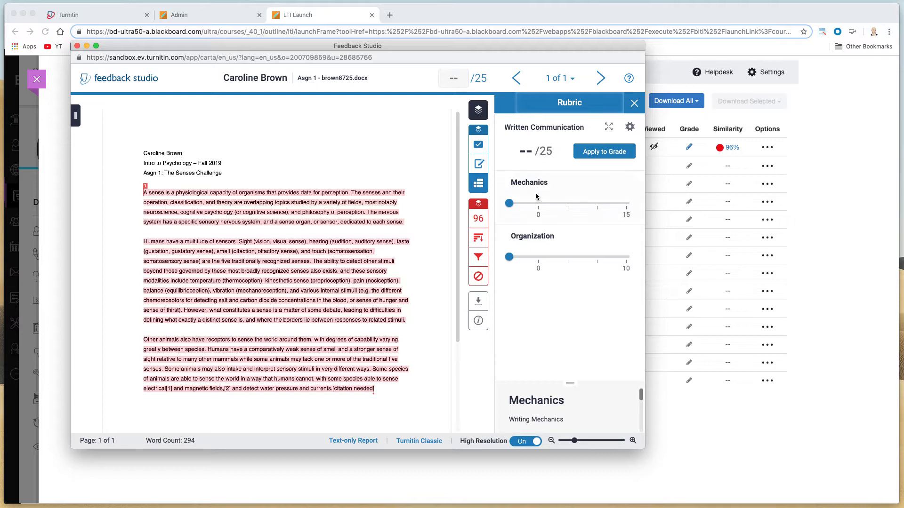
left_click_drag(538, 203, 568, 204)
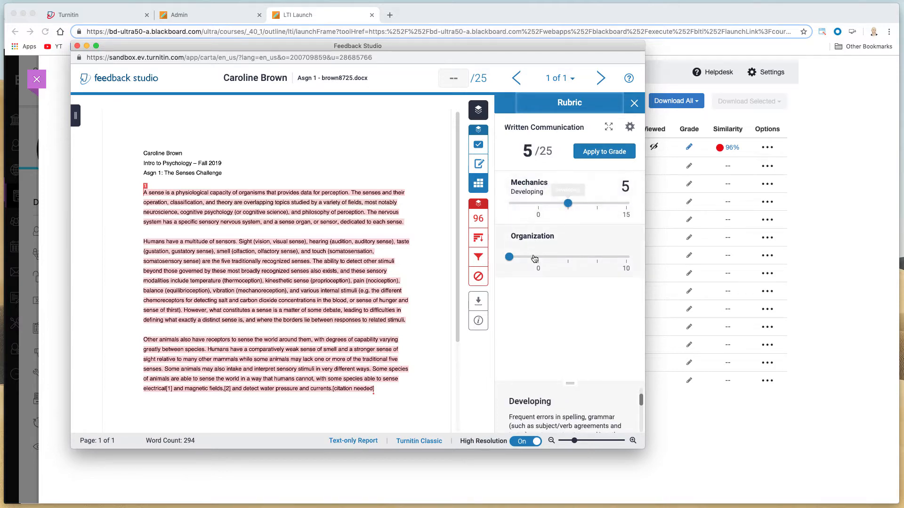
left_click(534, 259)
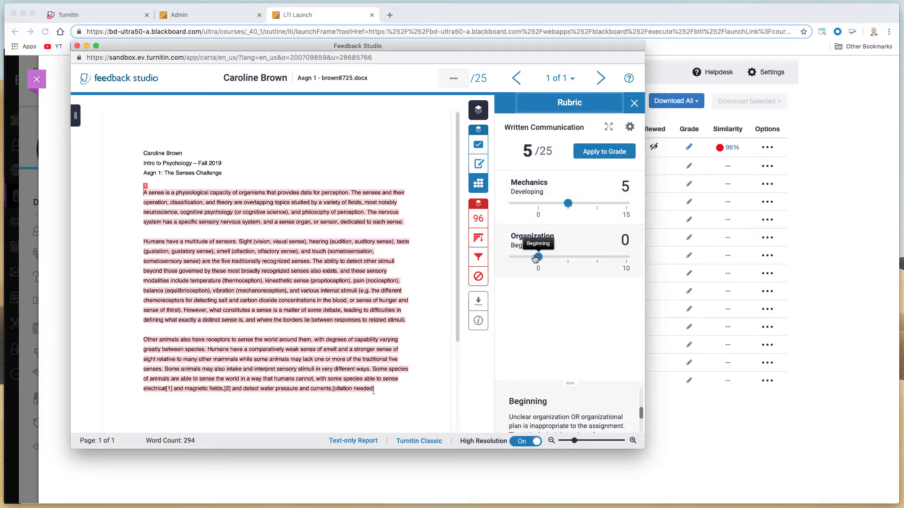
left_click(610, 154)
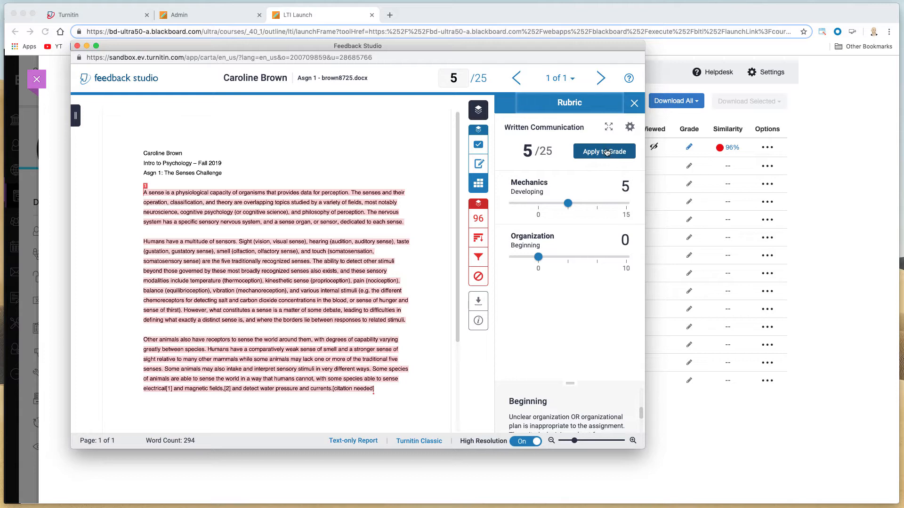
left_click(77, 46)
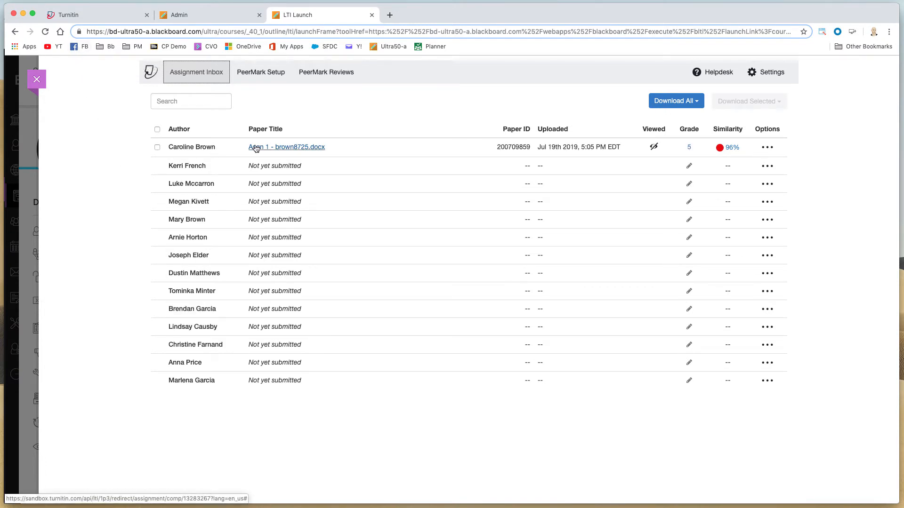
Step: Reopen the paper's similarity report, close it, and close the Turnitin assignment inbox
left_click(732, 148)
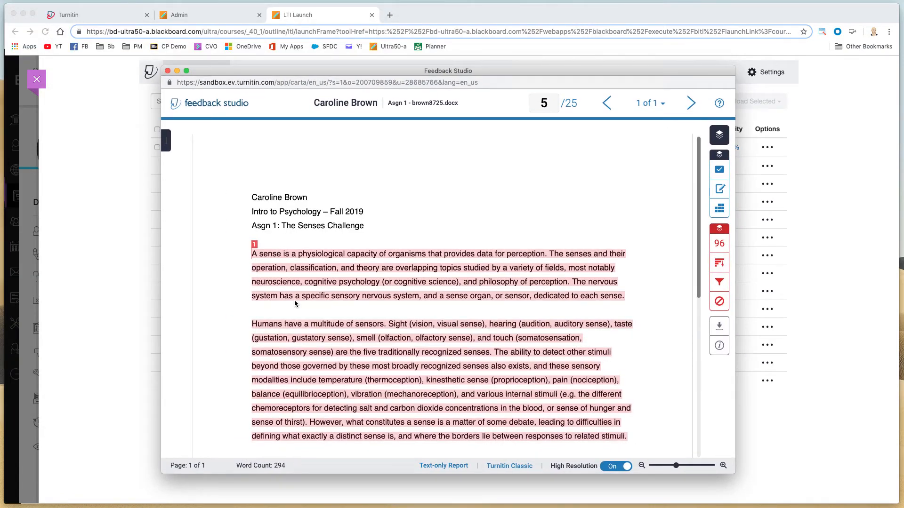
left_click(167, 71)
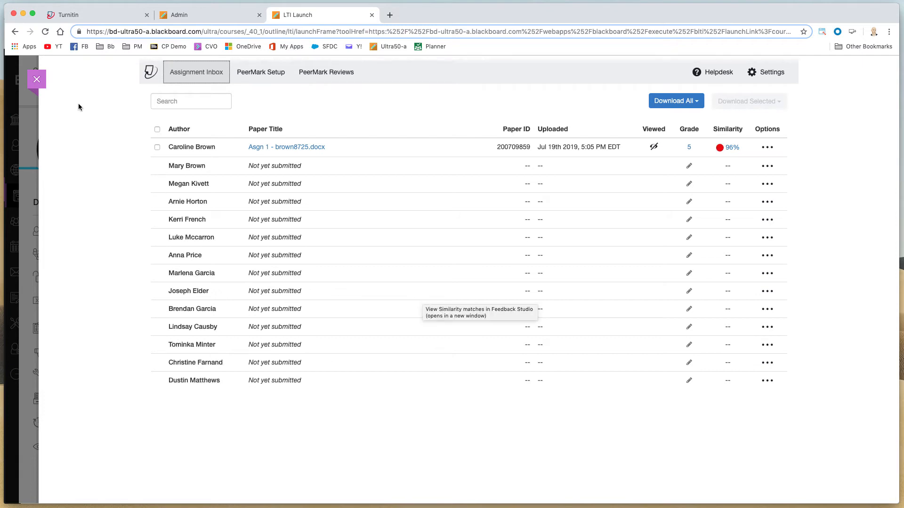
left_click(38, 80)
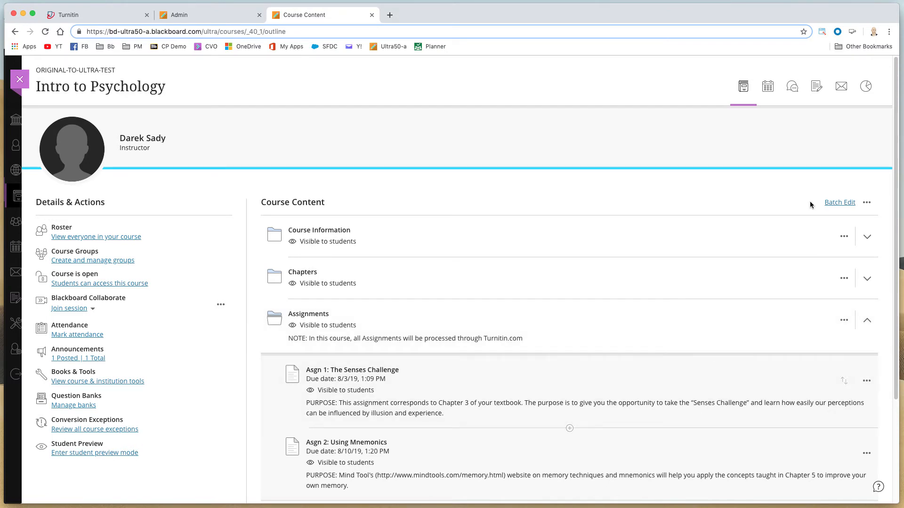
Step: Open the course Gradebook in grid view to check the synced Asgn 1 grade, then switch to the student's browser
left_click(817, 89)
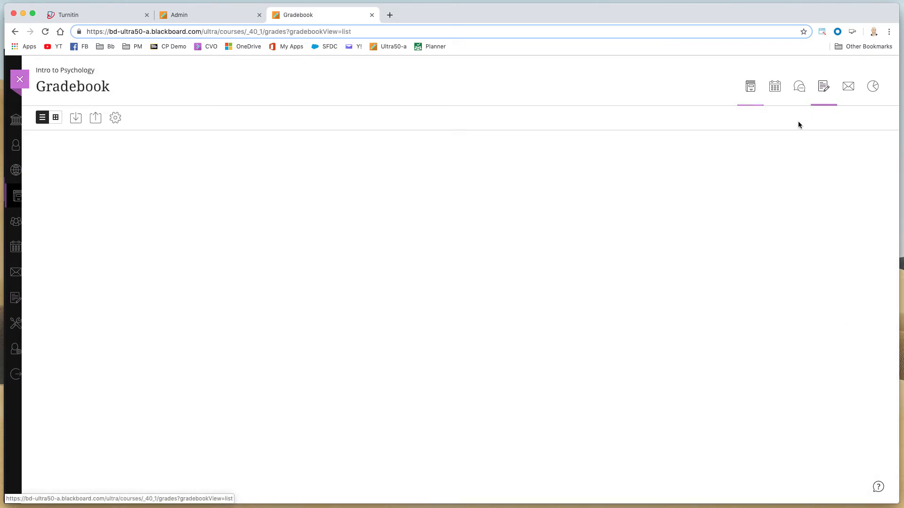
left_click(53, 118)
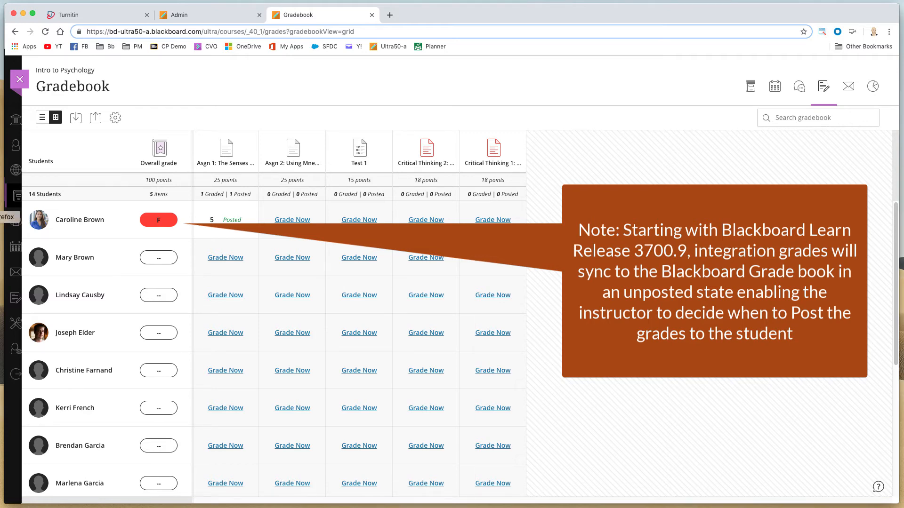
left_click(1, 217)
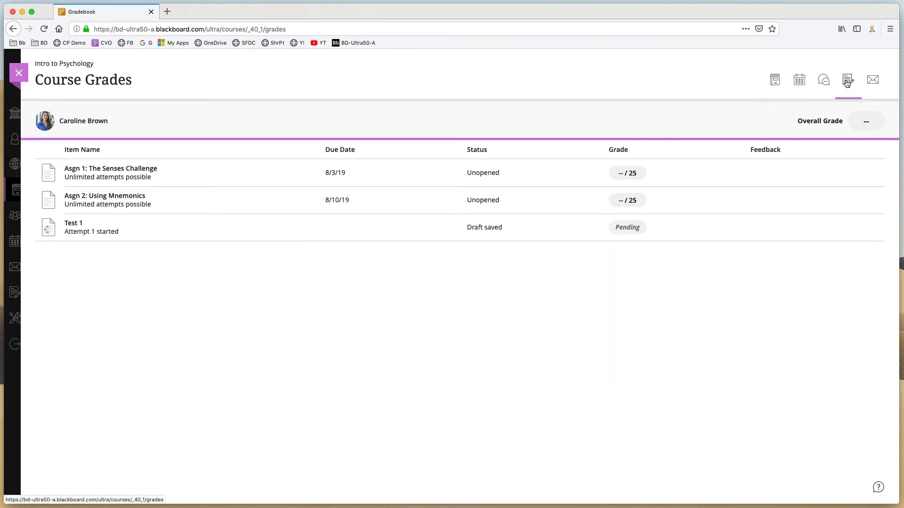
Step: Refresh the student's Course Grades, open the Asgn 1 grade and its similarity report in Feedback Studio
left_click(823, 80)
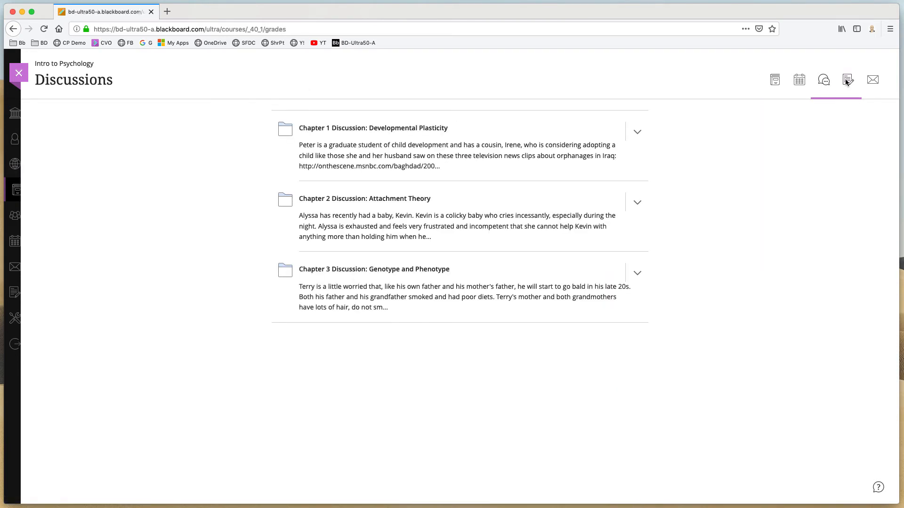
left_click(847, 81)
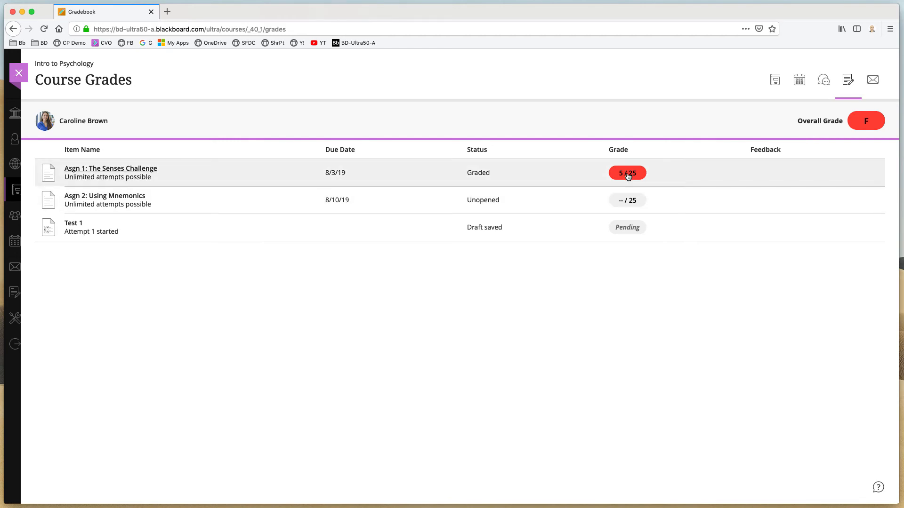
left_click(628, 174)
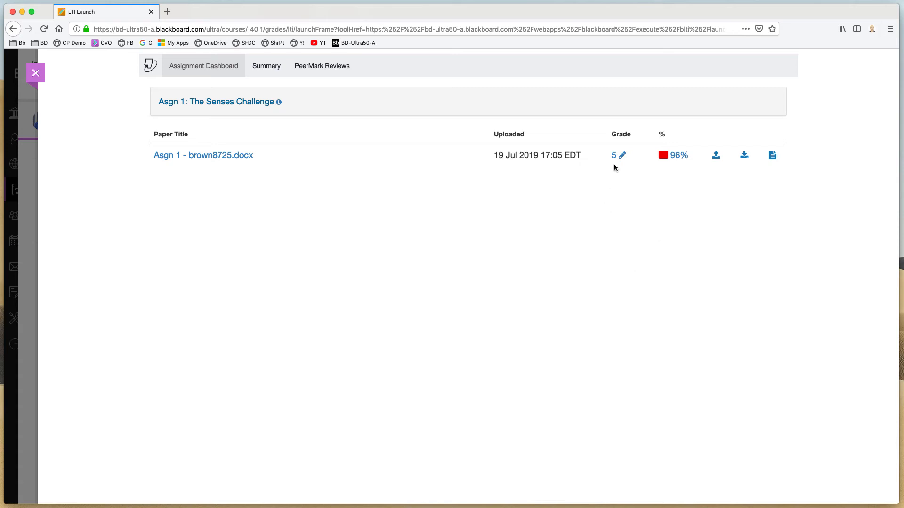
left_click(678, 156)
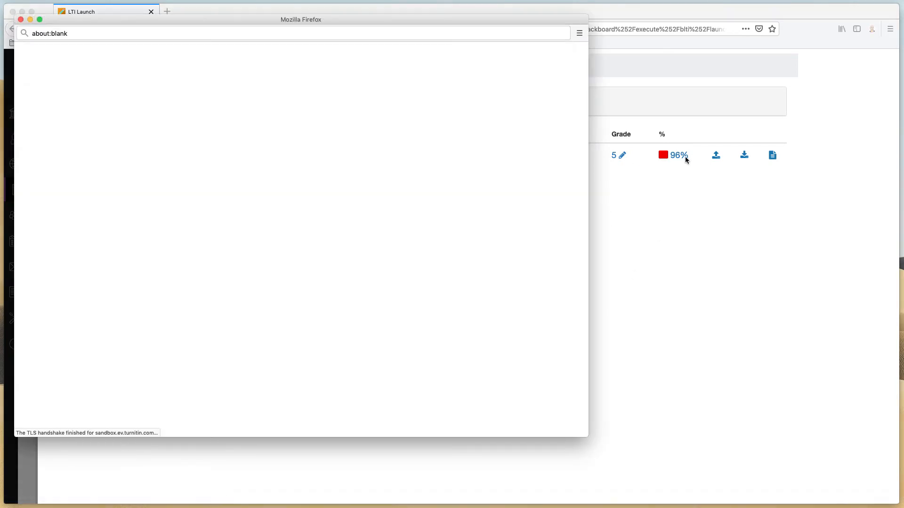
left_click_drag(367, 20, 497, 25)
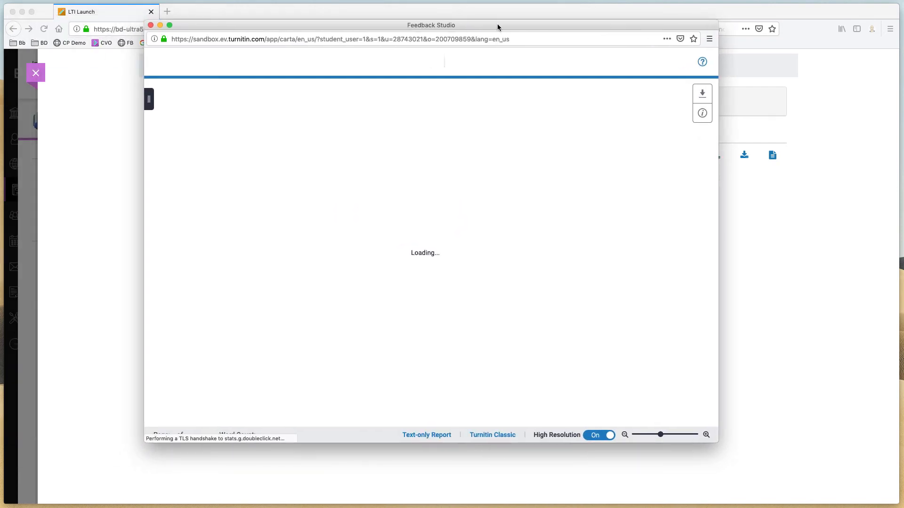